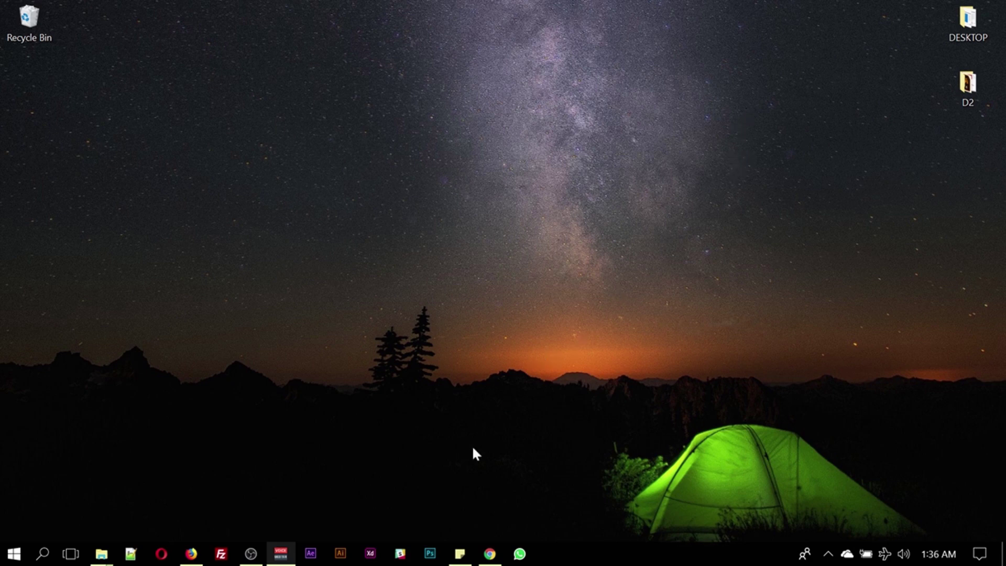
Launch Photoshop and wait for the New Document dialog with its recent presets
{"action": "left_click", "coordinate": [430, 553]}
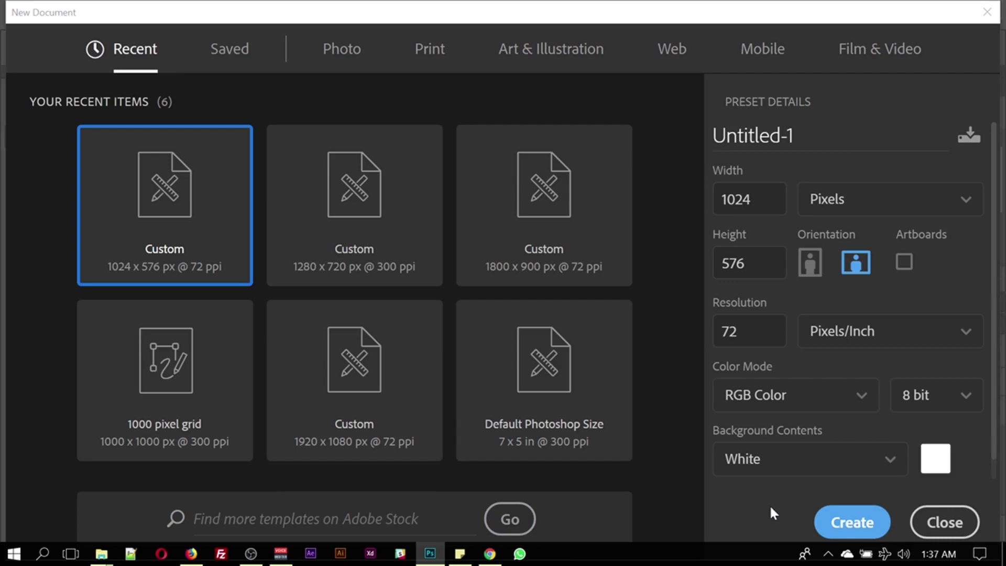
Create Untitled-1 at 1024×576 px, 72 ppi, 8-bit RGB with a white background
{"action": "key", "text": "Return"}
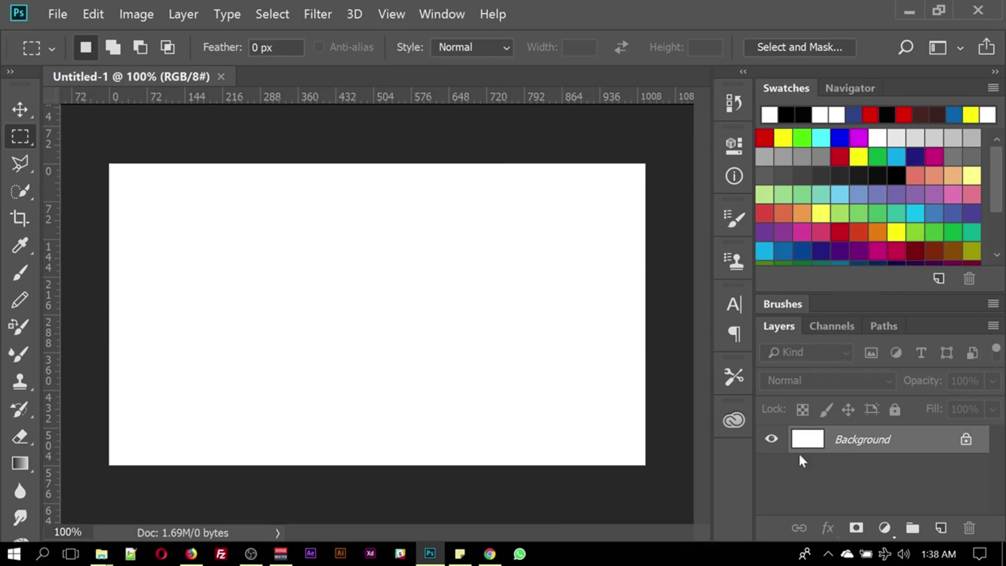
Set Interface UI Scaling from 200% to 100%, then close Untitled-1
{"action": "left_click", "coordinate": [91, 12]}
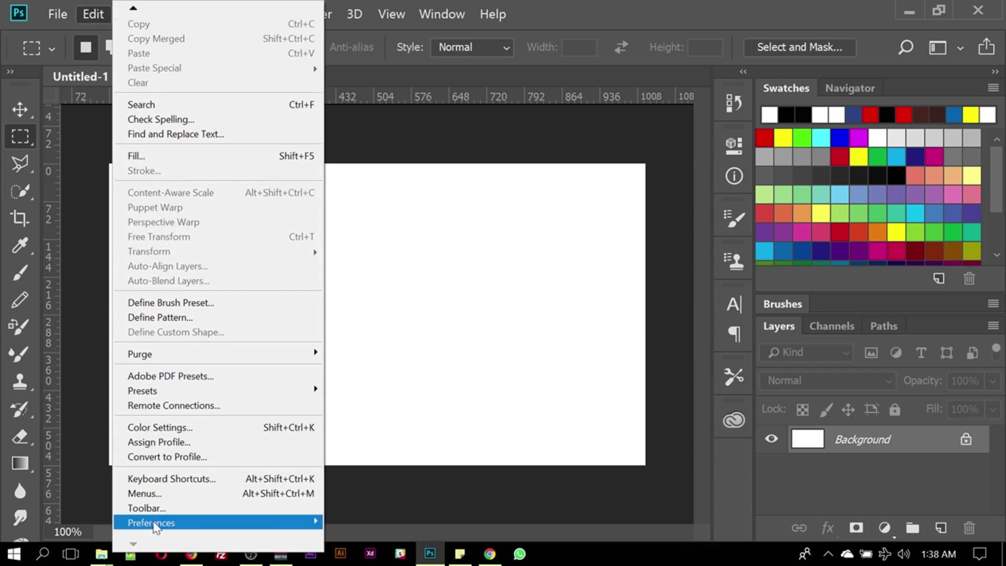
{"action": "mouse_move", "coordinate": [217, 522]}
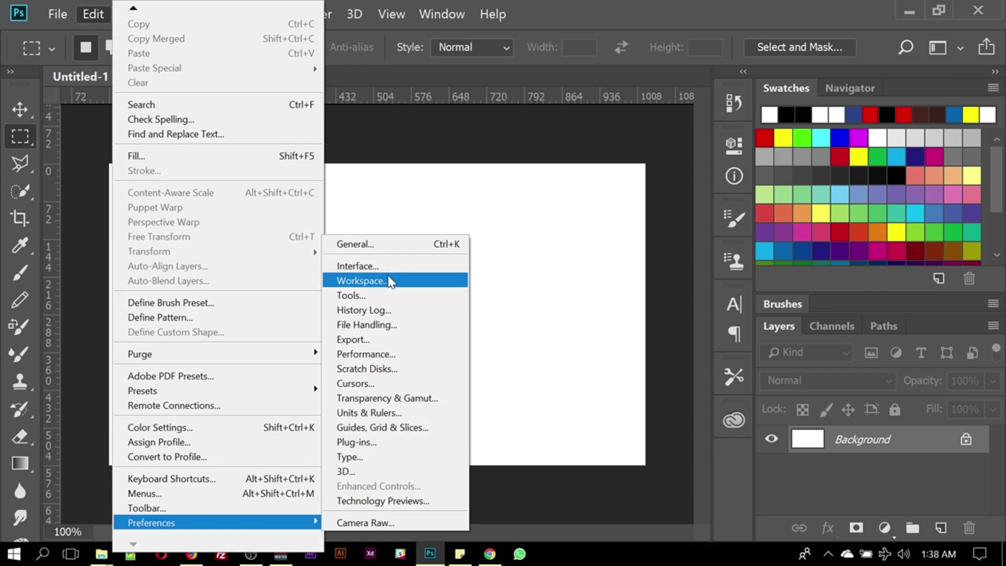
{"action": "left_click", "coordinate": [390, 270]}
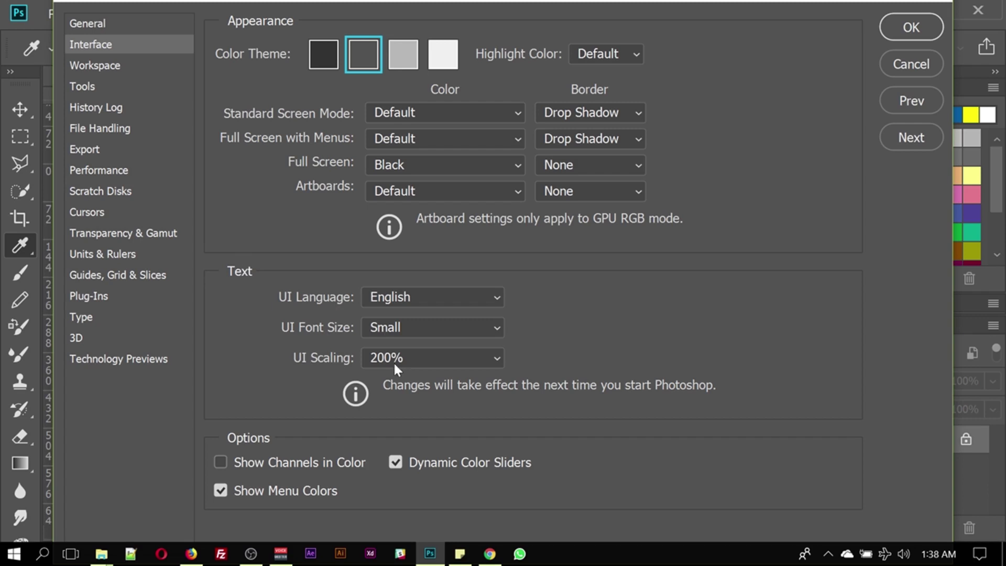
{"action": "left_click", "coordinate": [479, 360]}
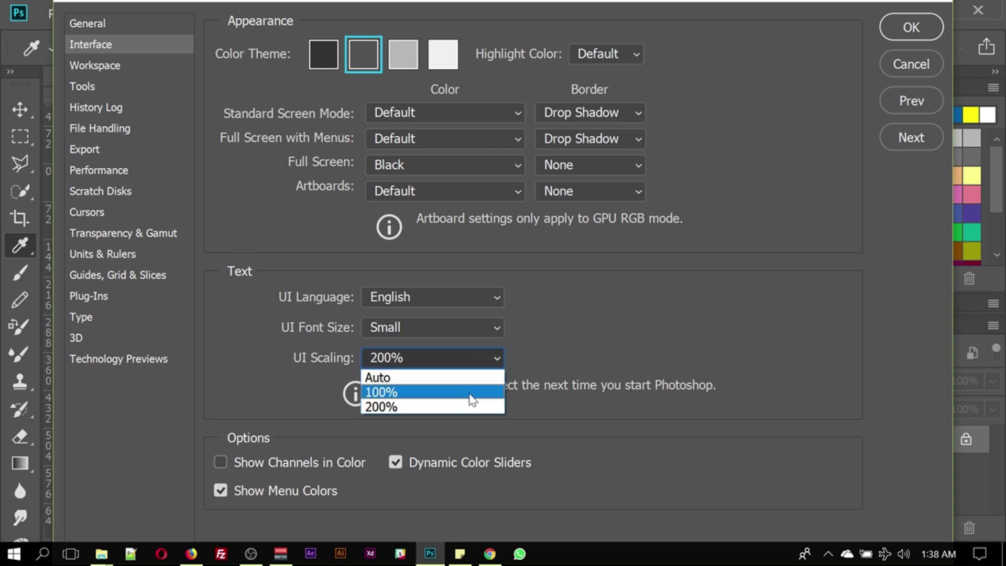
{"action": "left_click", "coordinate": [471, 393]}
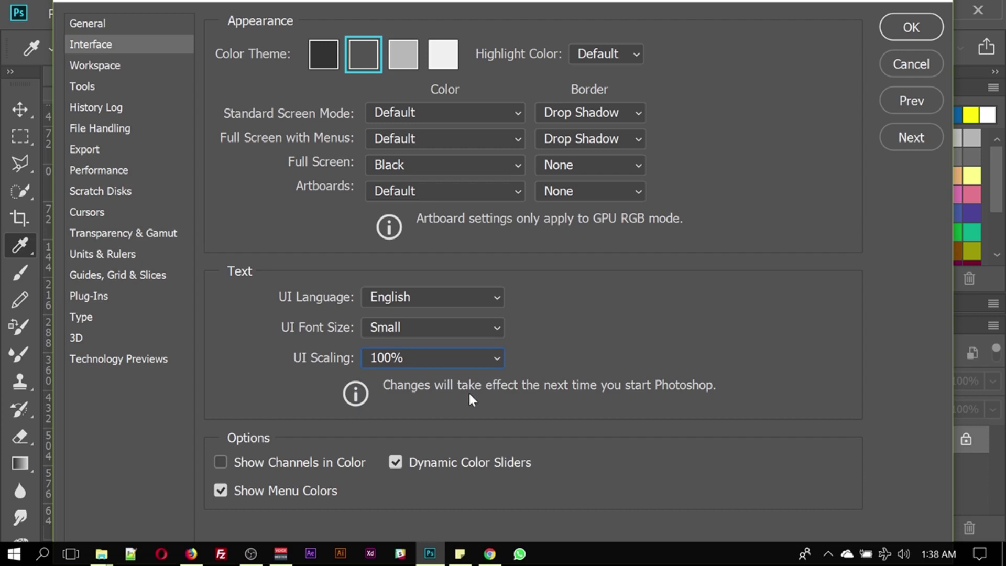
{"action": "left_click", "coordinate": [899, 31]}
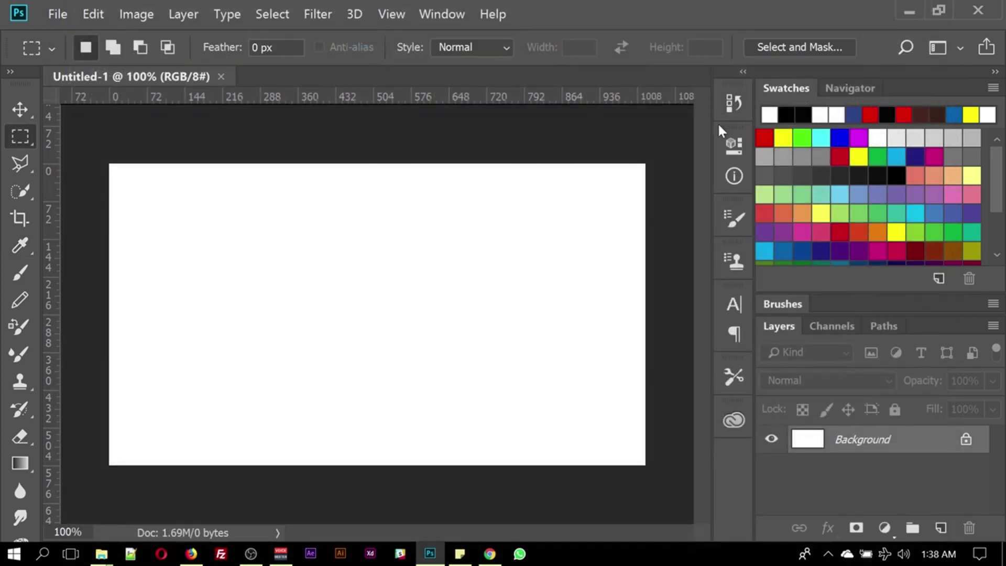
{"action": "left_click", "coordinate": [975, 8]}
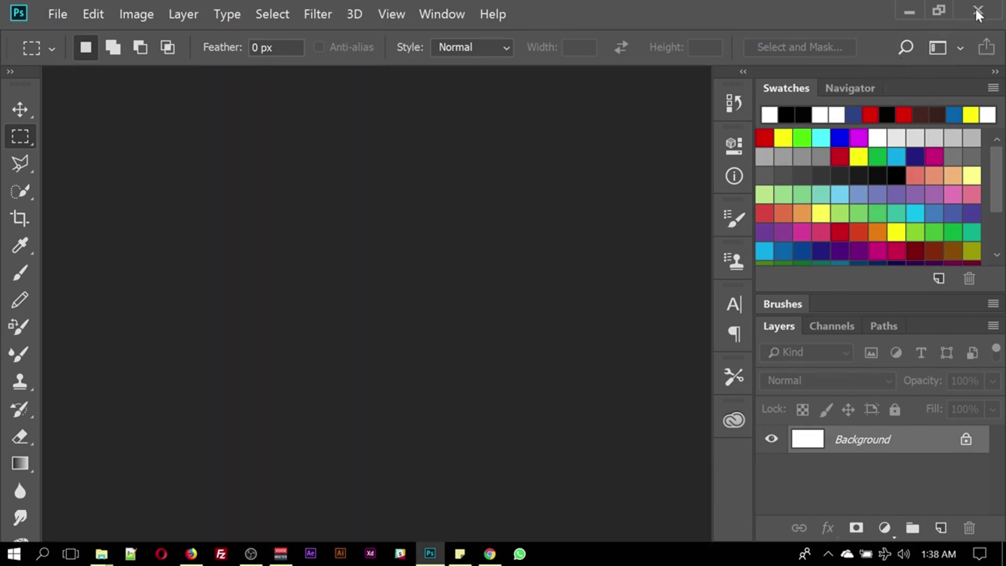
Exit Photoshop and relaunch it from the taskbar icon to apply 100% scaling
{"action": "left_click", "coordinate": [975, 9]}
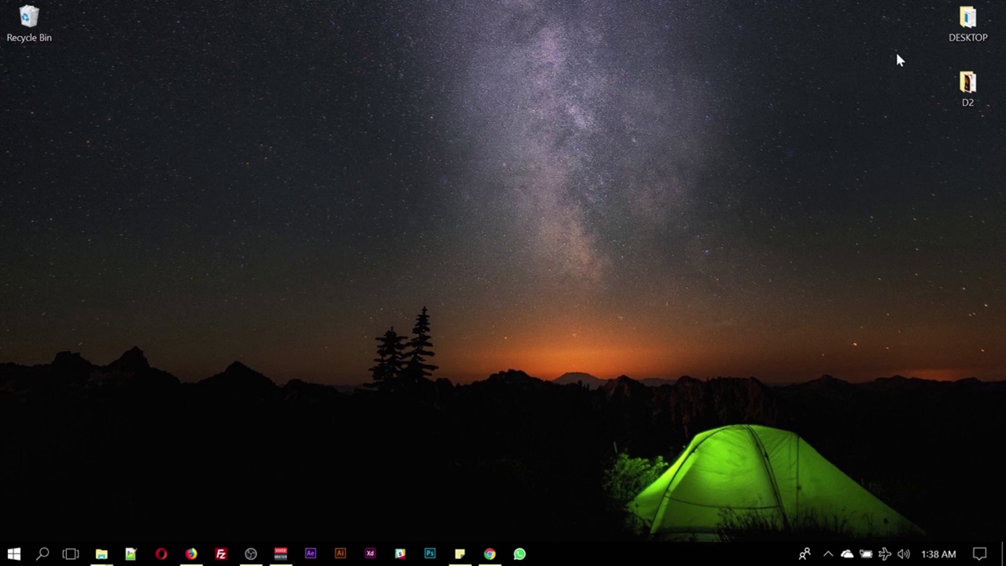
{"action": "left_click", "coordinate": [430, 556]}
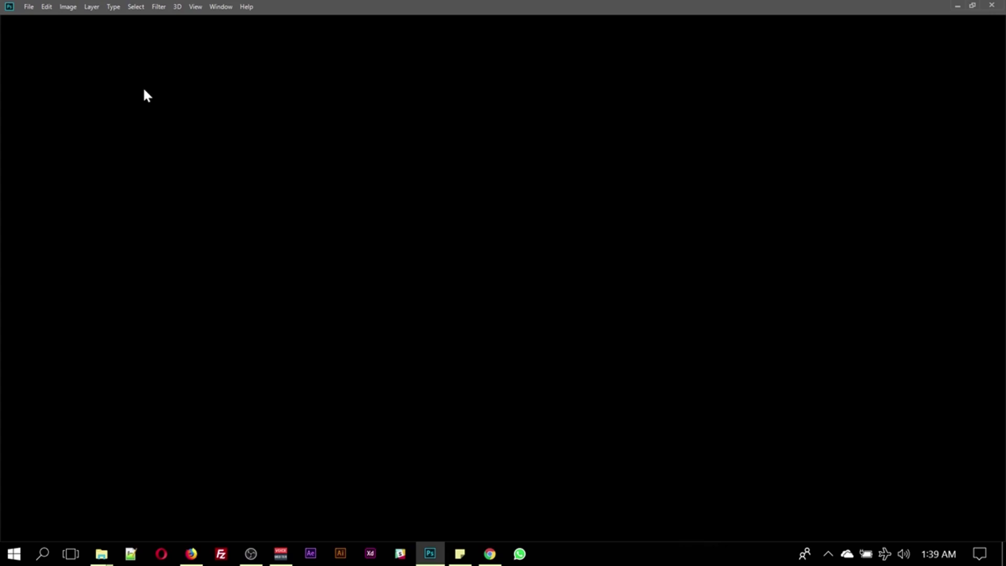
Make a new Untitled-1 document from the 1024×576 Custom recent preset using Ctrl+N
{"action": "left_click", "coordinate": [29, 8]}
{"action": "key", "text": "ctrl+n"}
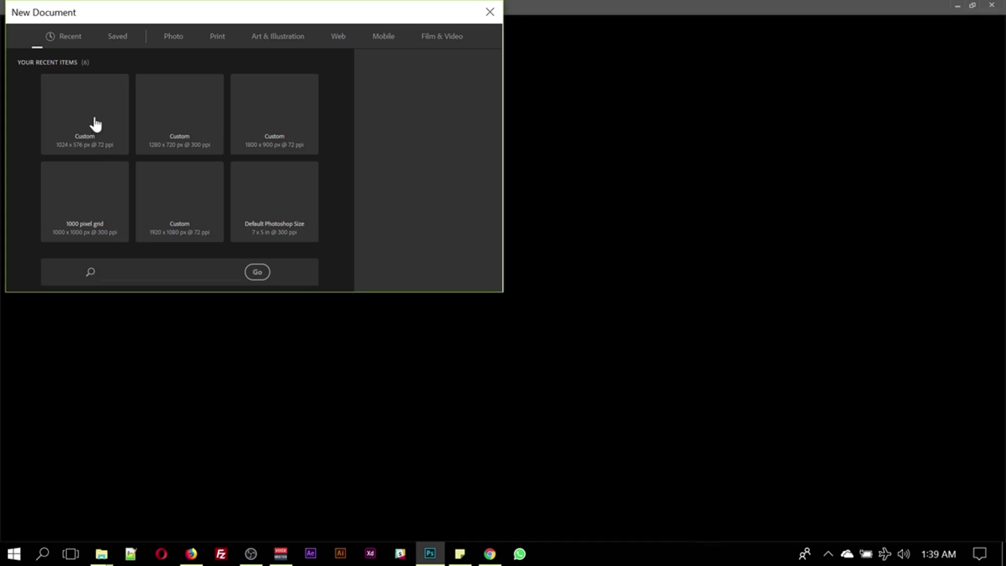
{"action": "left_click", "coordinate": [427, 274]}
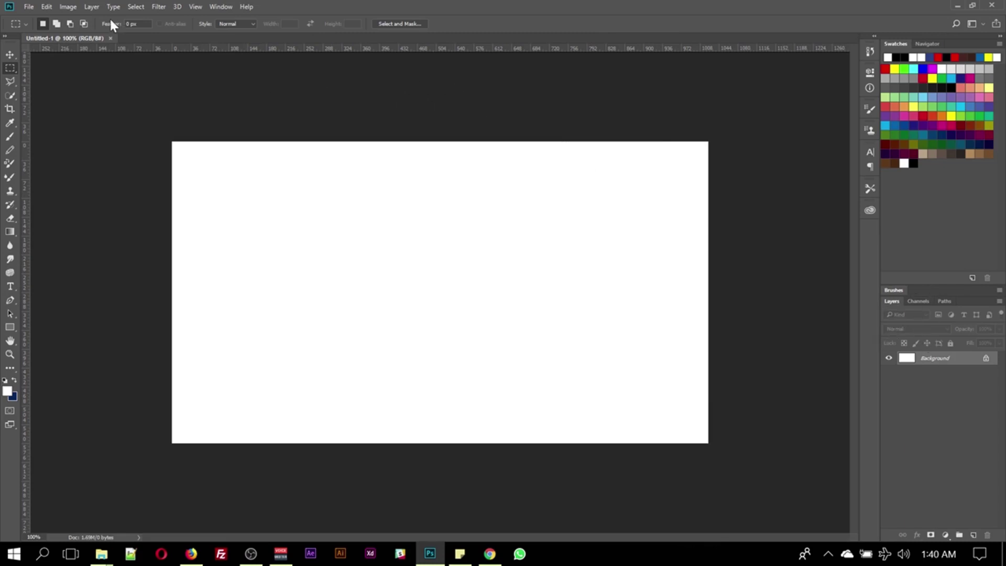
{"action": "left_click", "coordinate": [48, 7]}
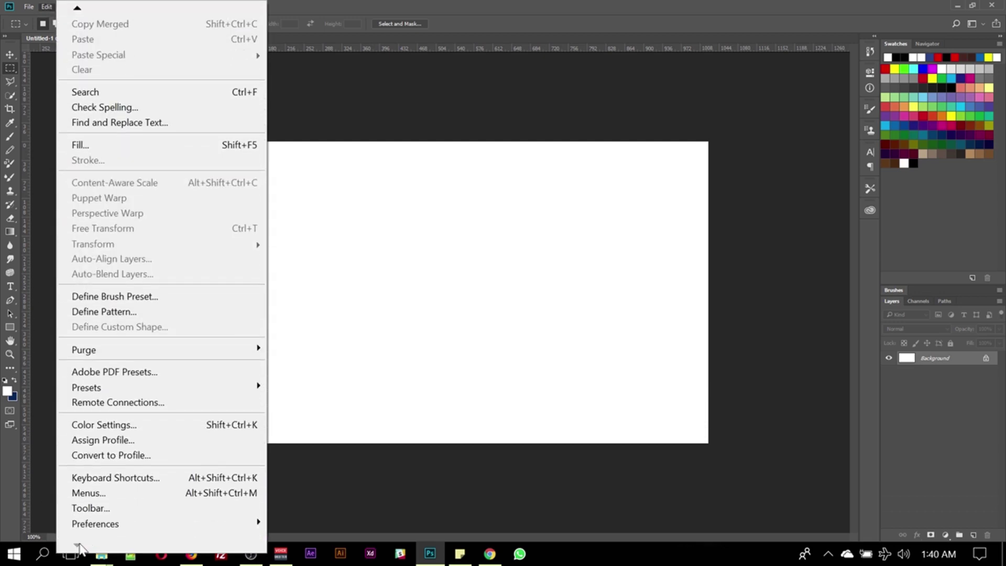
{"action": "mouse_move", "coordinate": [162, 523]}
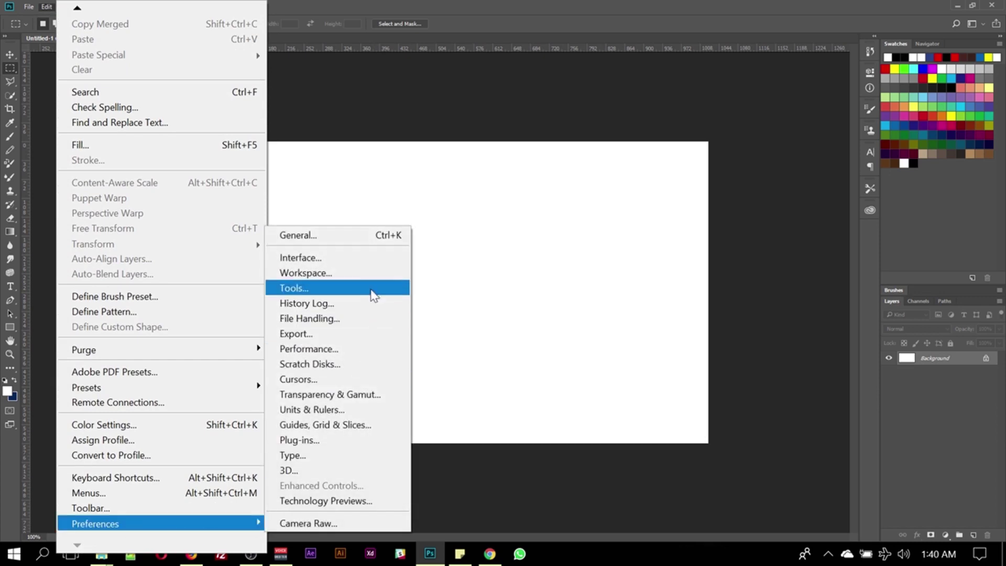
{"action": "left_click", "coordinate": [372, 260]}
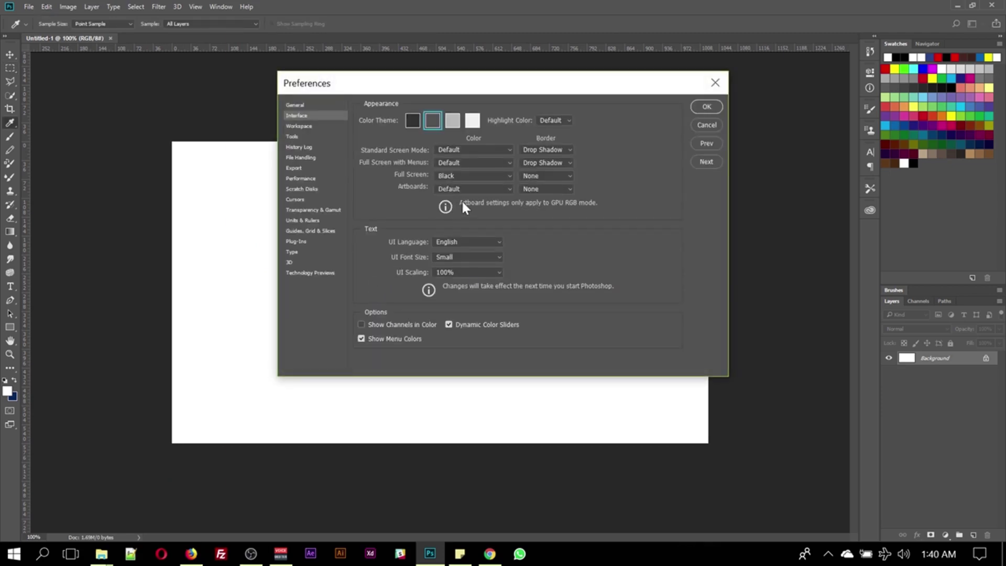
{"action": "left_click", "coordinate": [474, 271]}
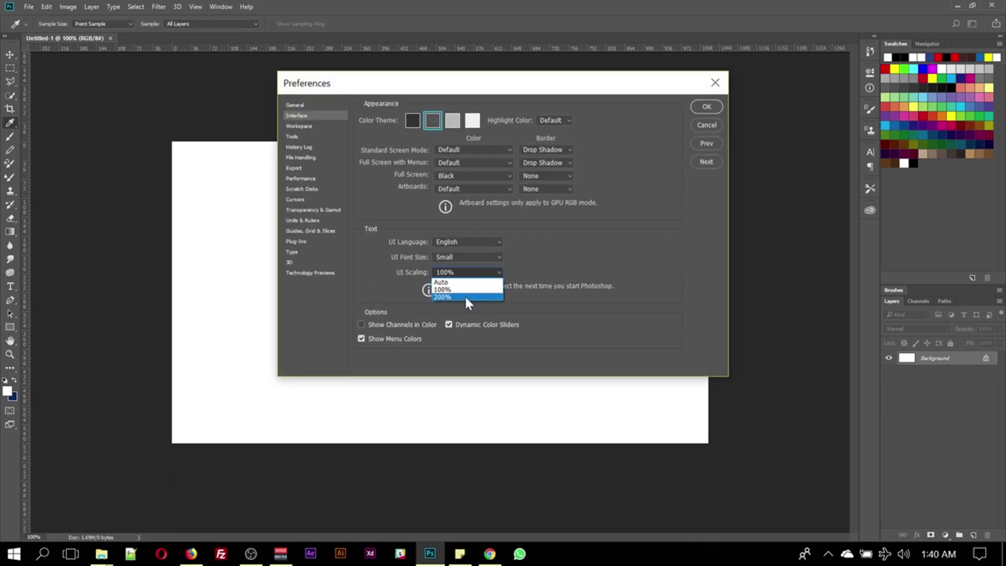
{"action": "left_click", "coordinate": [664, 254]}
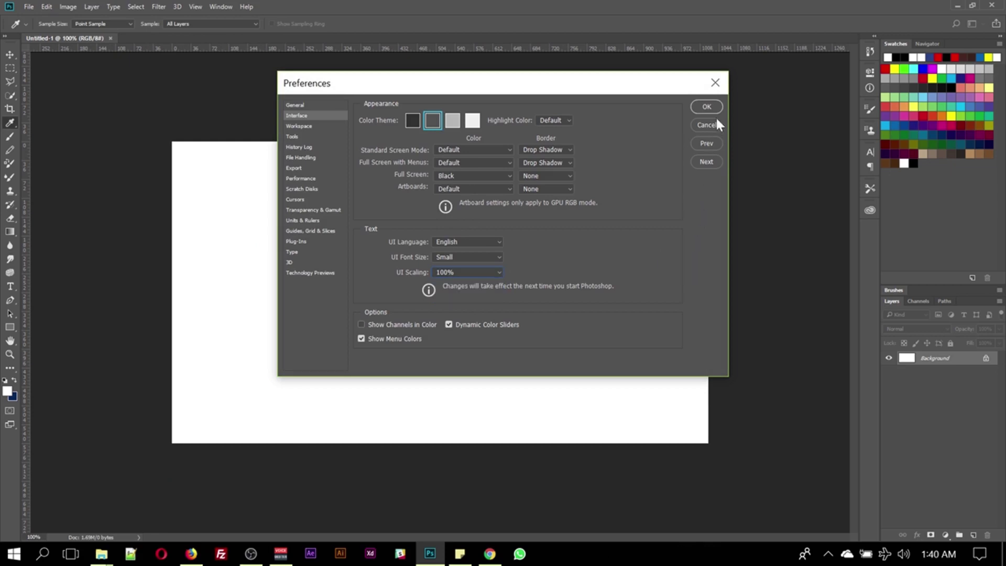
{"action": "left_click", "coordinate": [715, 85]}
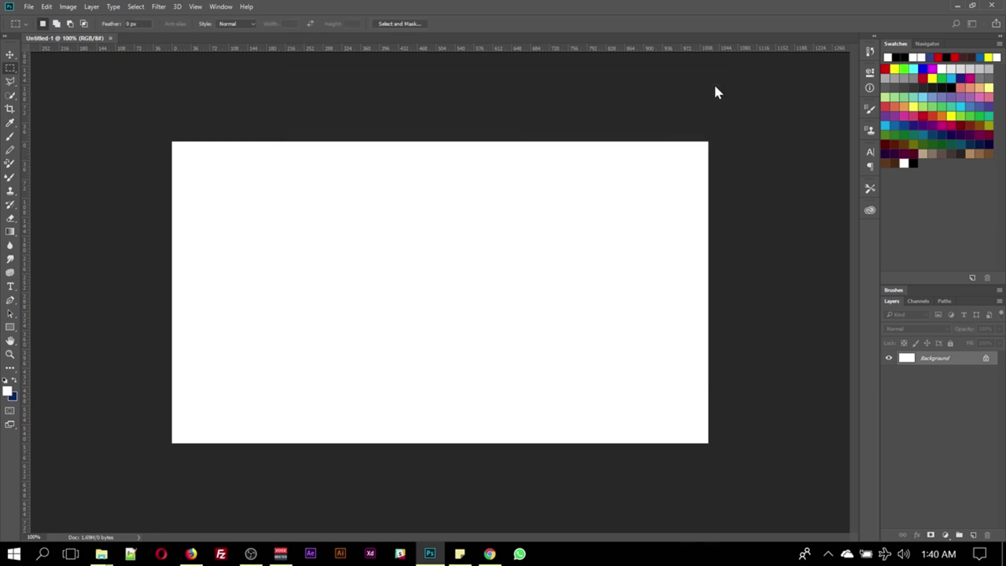